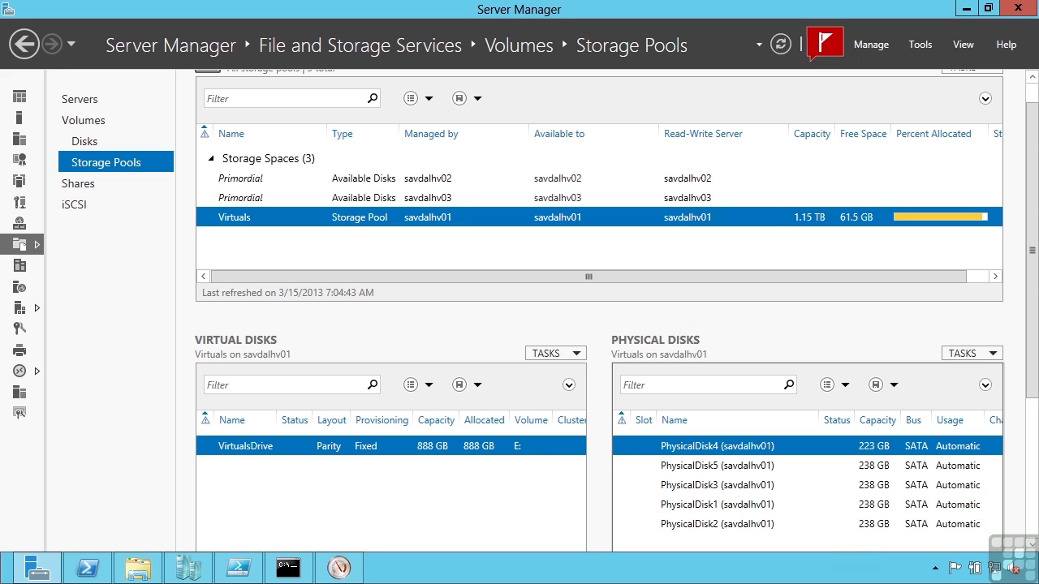
Step: In the data deduplication settings of the D: volume on savdalhv01, set deduplication to files older than 7 days
{"action": "left_click", "coordinate": [83, 120]}
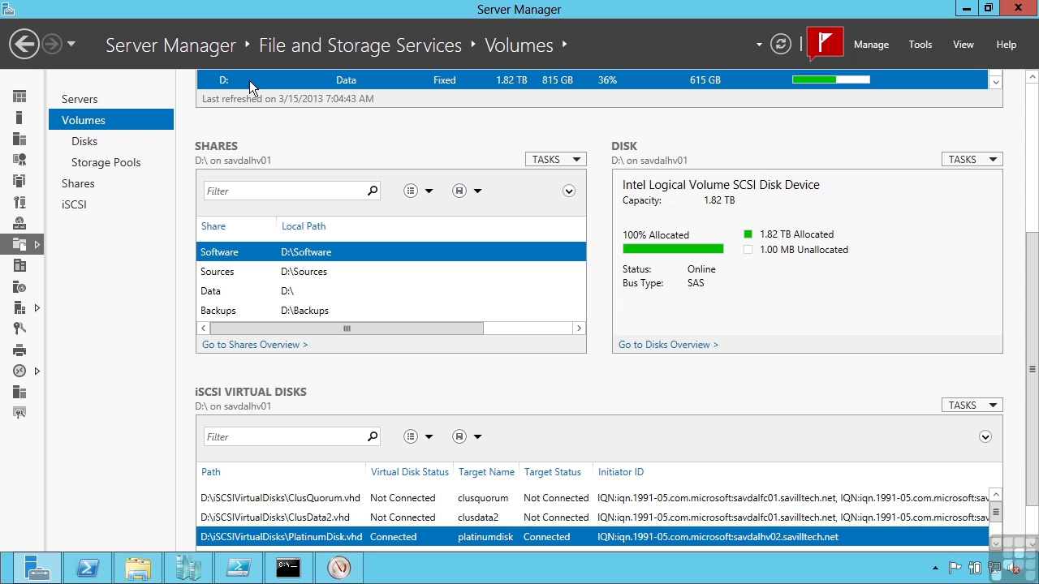
{"action": "scroll", "coordinate": [1035, 258], "scroll_direction": "up", "scroll_amount": 5}
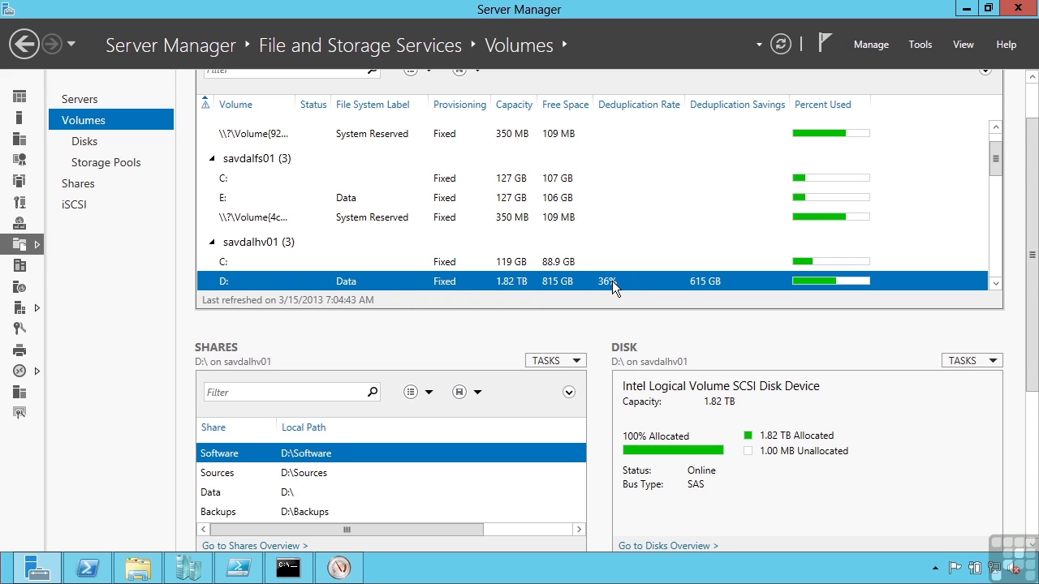
{"action": "right_click", "coordinate": [679, 280]}
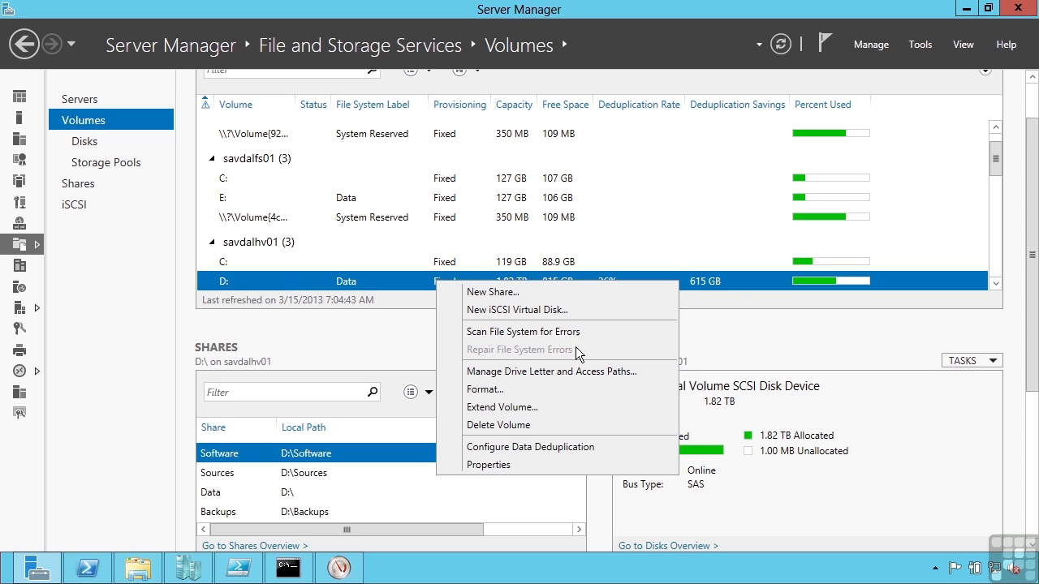
{"action": "left_click", "coordinate": [508, 446]}
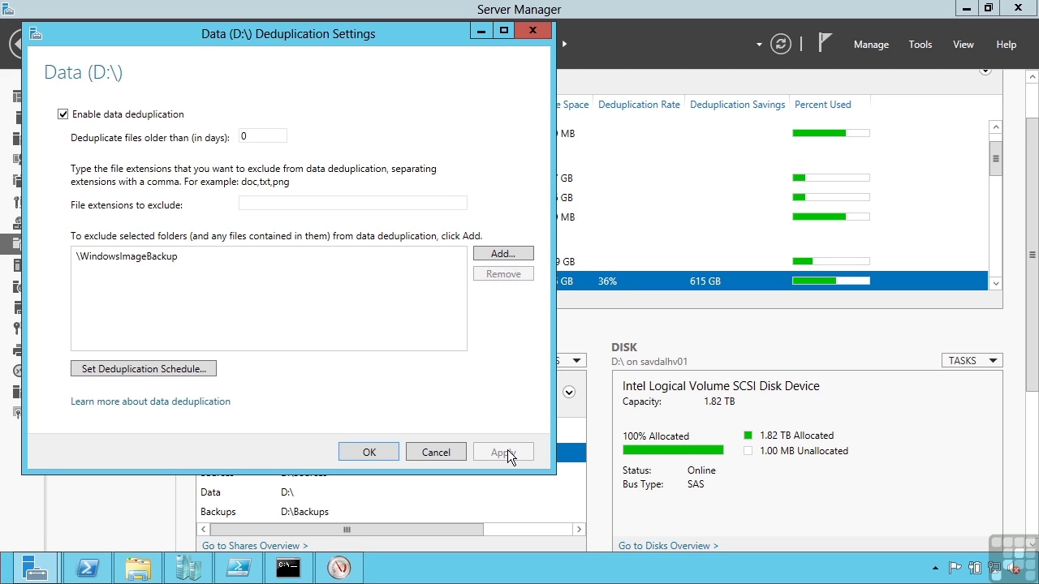
{"action": "double_click", "coordinate": [245, 132]}
{"action": "type", "text": "7"}
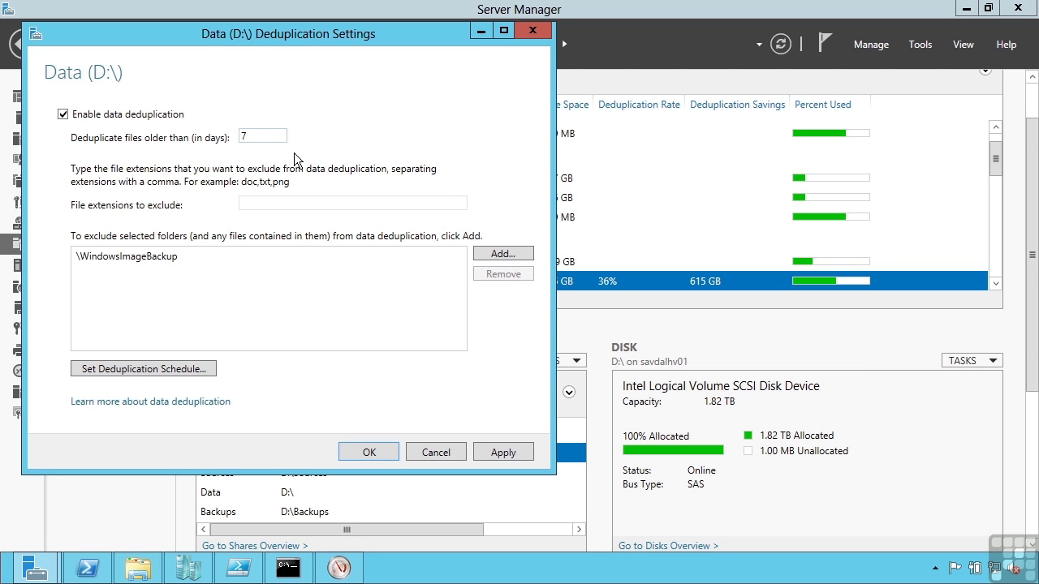
{"action": "left_click", "coordinate": [281, 205]}
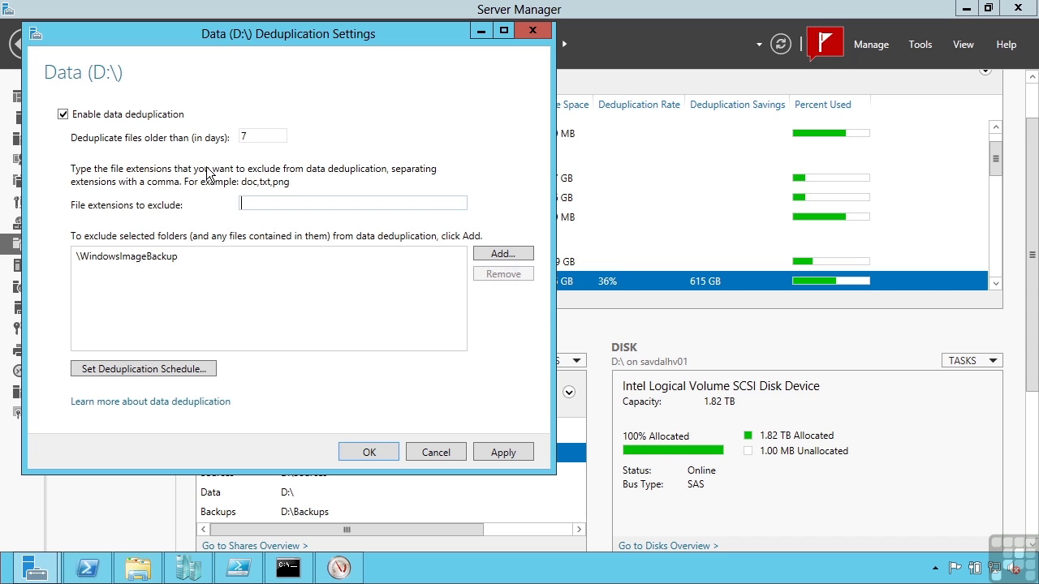
Step: In the deduplication schedule, add Monday through Saturday to the throughput optimization days so that it runs every day
{"action": "left_click", "coordinate": [139, 368]}
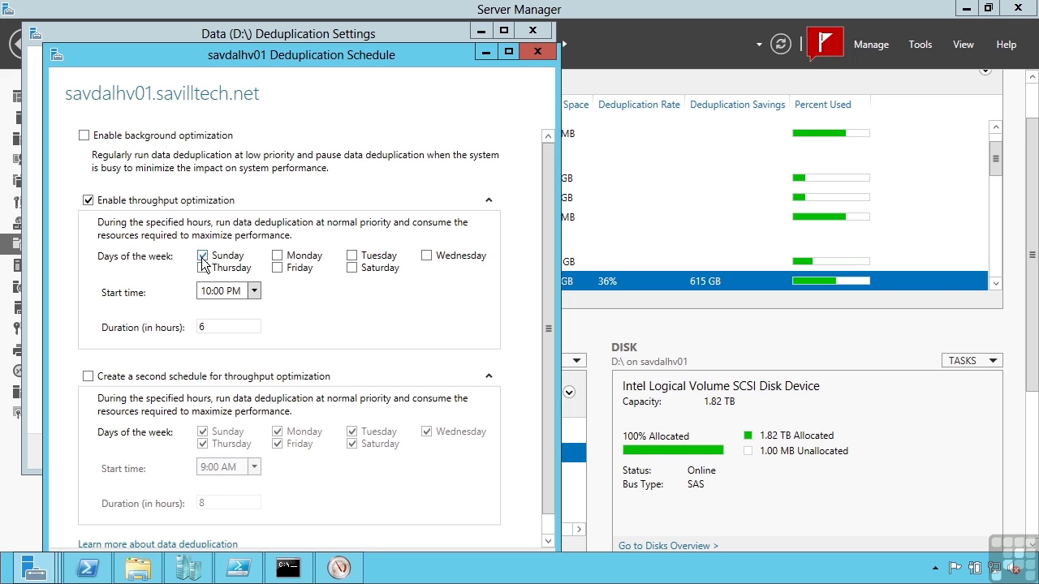
{"action": "left_click", "coordinate": [277, 256]}
{"action": "left_click", "coordinate": [351, 256]}
{"action": "left_click", "coordinate": [426, 257]}
{"action": "left_click", "coordinate": [352, 268]}
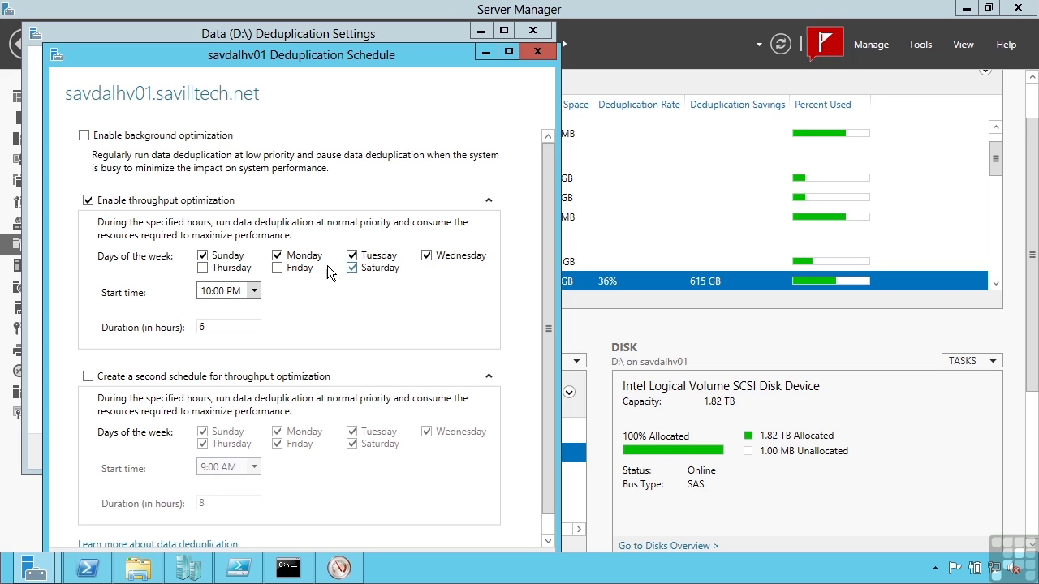
{"action": "left_click", "coordinate": [278, 268]}
{"action": "left_click", "coordinate": [203, 269]}
{"action": "left_click", "coordinate": [88, 377]}
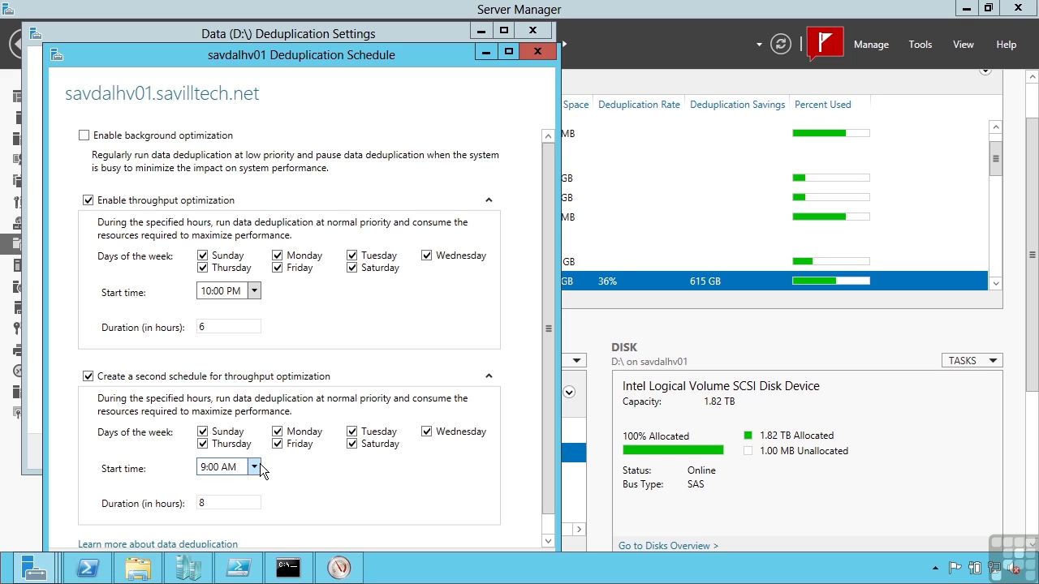
{"action": "left_click", "coordinate": [256, 466]}
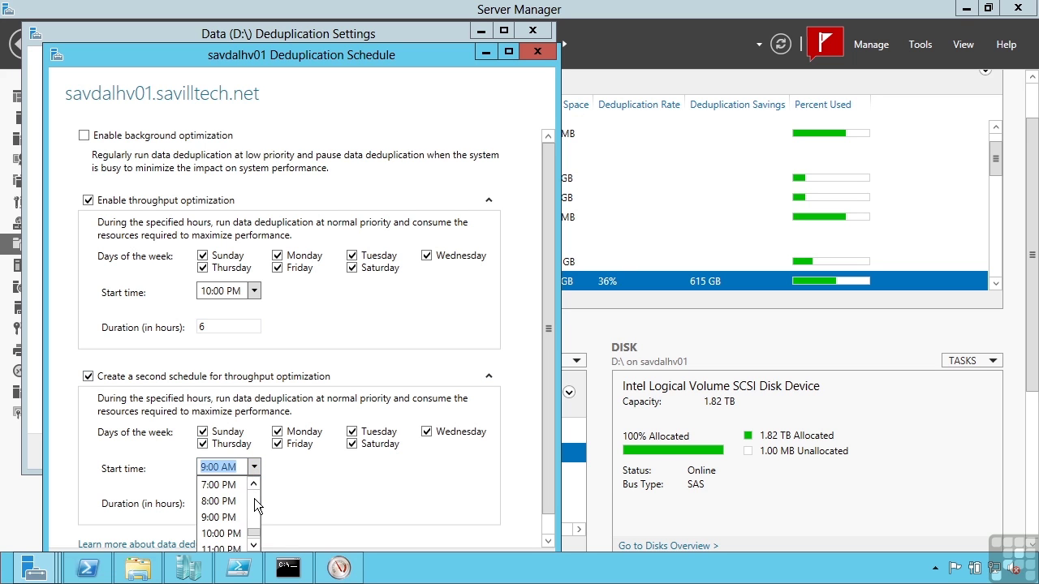
{"action": "left_click", "coordinate": [254, 498]}
{"action": "left_click", "coordinate": [314, 490]}
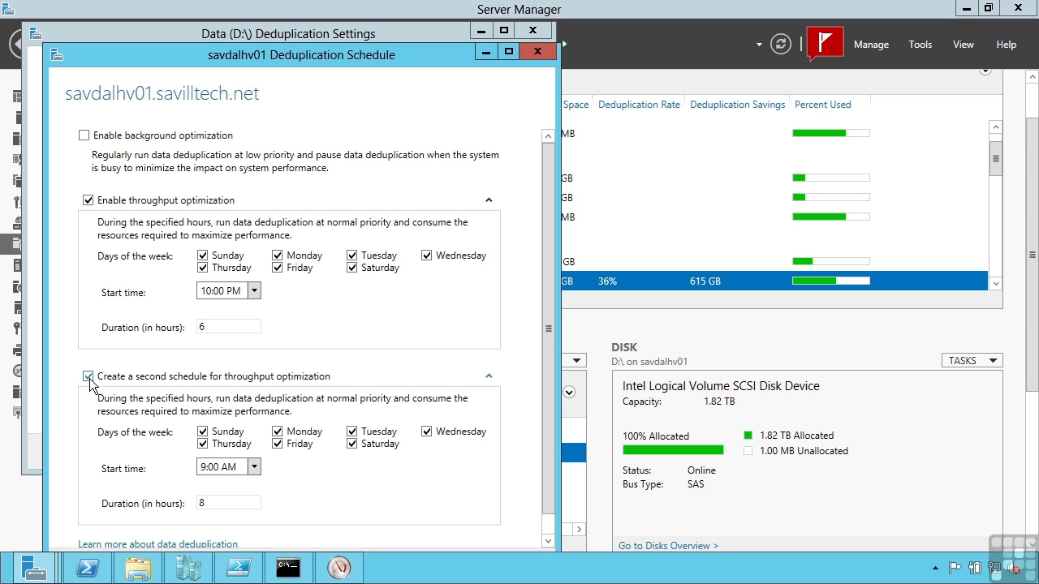
{"action": "left_click", "coordinate": [88, 376]}
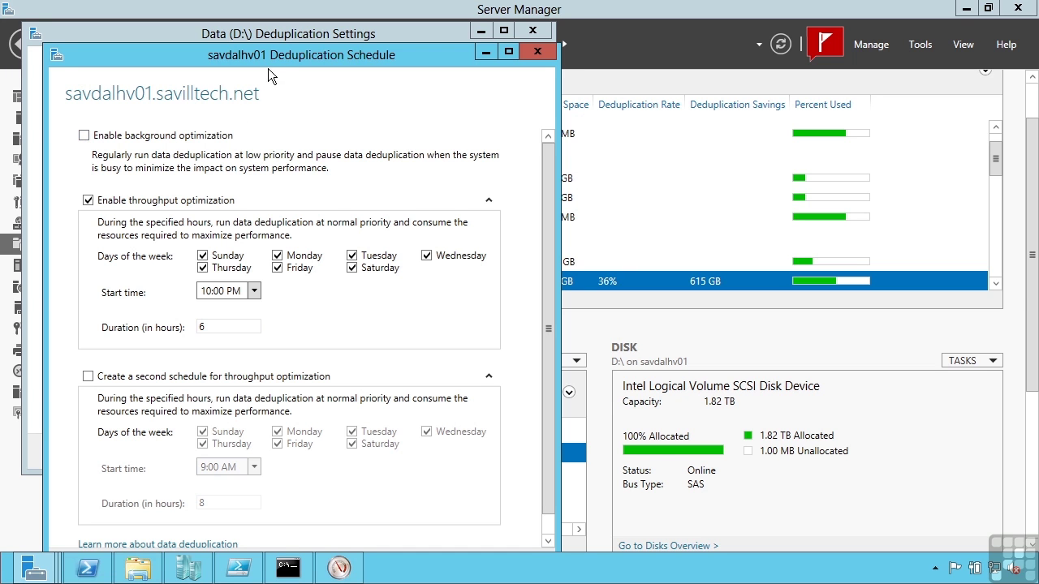
Step: Maximize the deduplication schedule window, accept the schedule, and save the D: volume's deduplication settings
{"action": "double_click", "coordinate": [289, 54]}
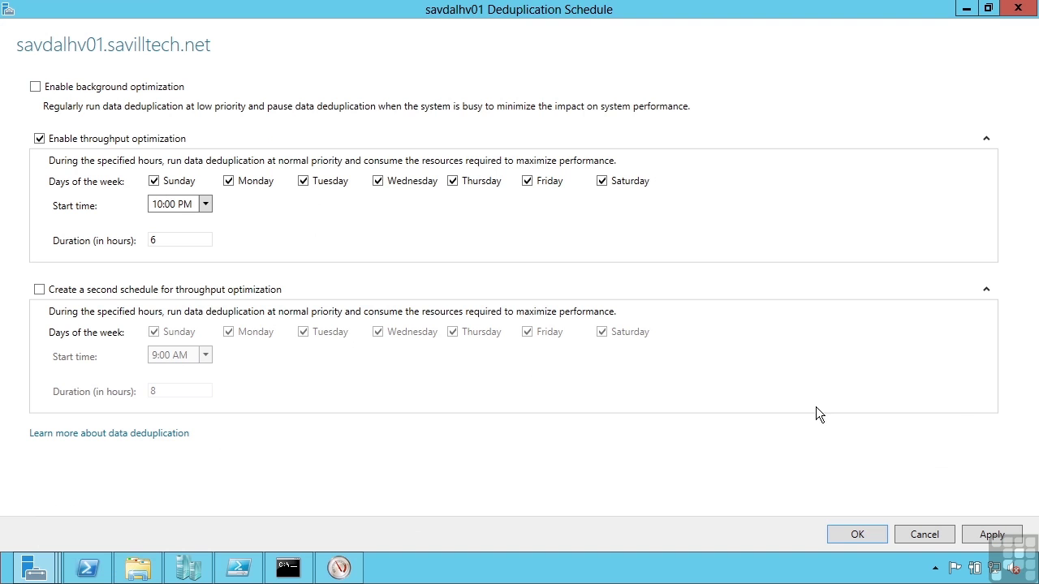
{"action": "left_click", "coordinate": [858, 534]}
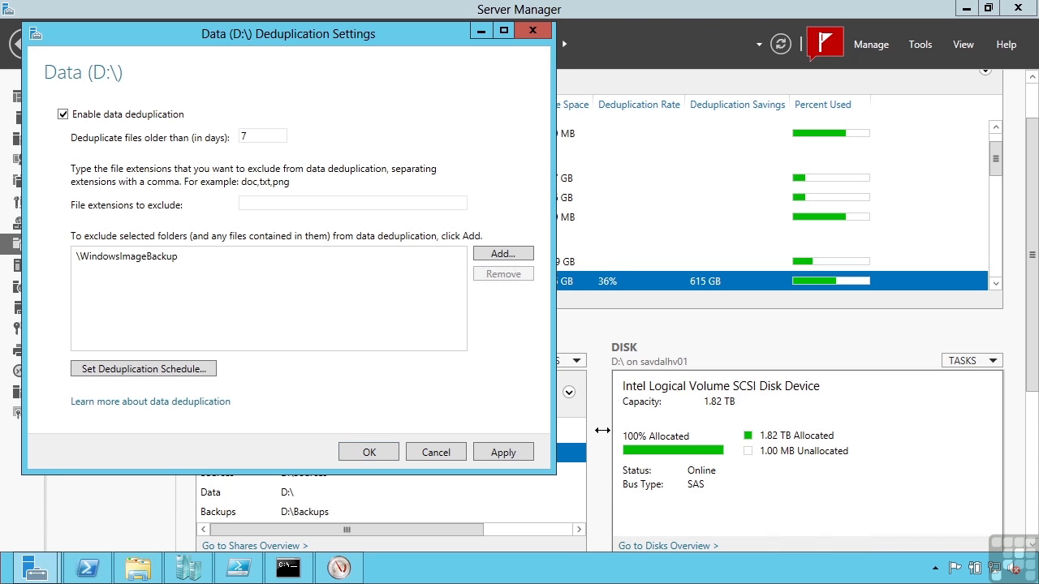
{"action": "left_click", "coordinate": [367, 453]}
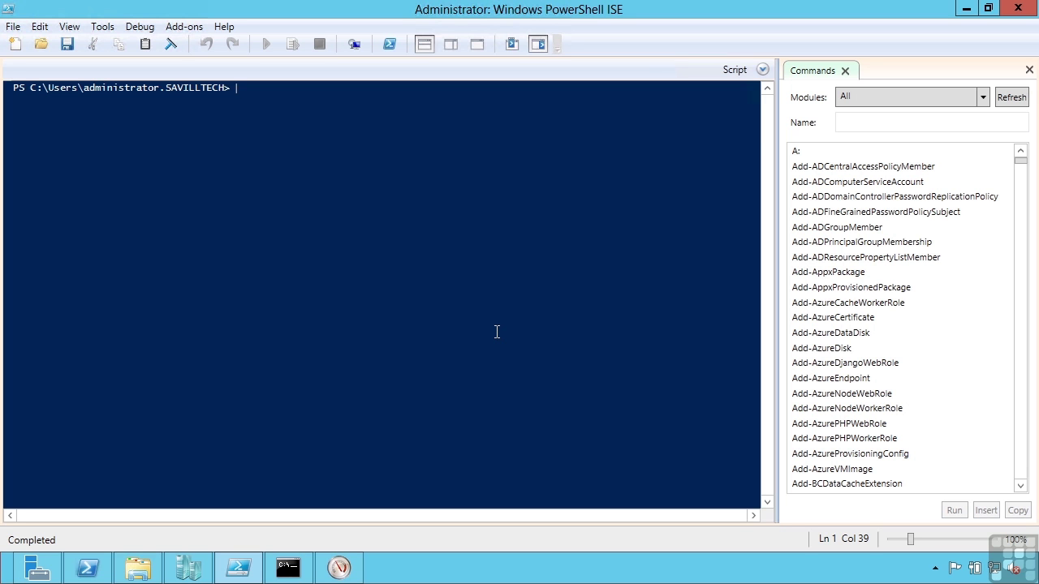
Step: In Windows PowerShell ISE, filter the command list by dedup and run get-dedupmetadata in the console
{"action": "left_click", "coordinate": [855, 121]}
{"action": "type", "text": "dedup"}
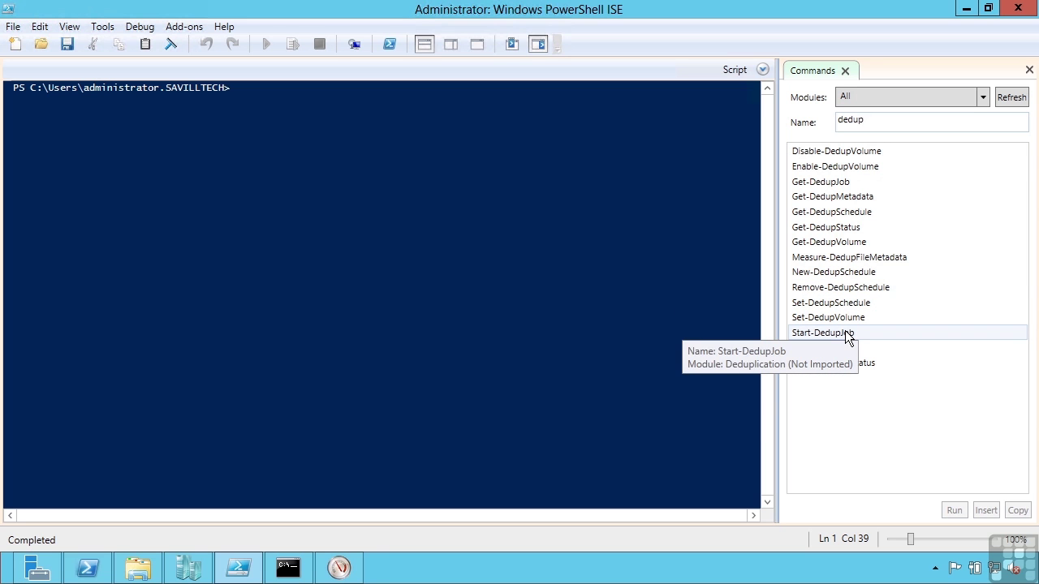
{"action": "left_click", "coordinate": [578, 236]}
{"action": "type", "text": "get-dedupm"}
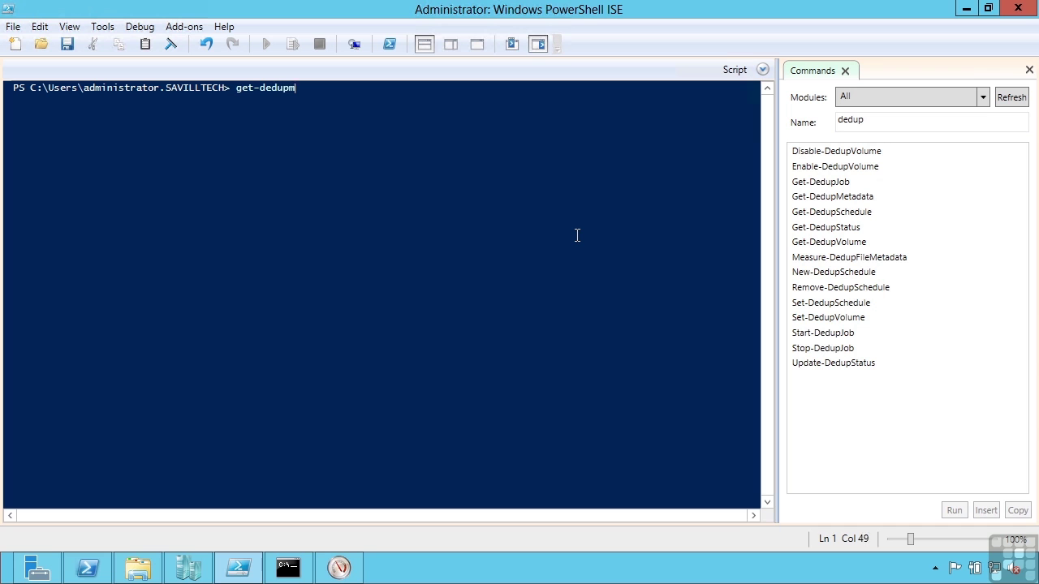
{"action": "type", "text": "etadata"}
{"action": "key", "text": "Return"}
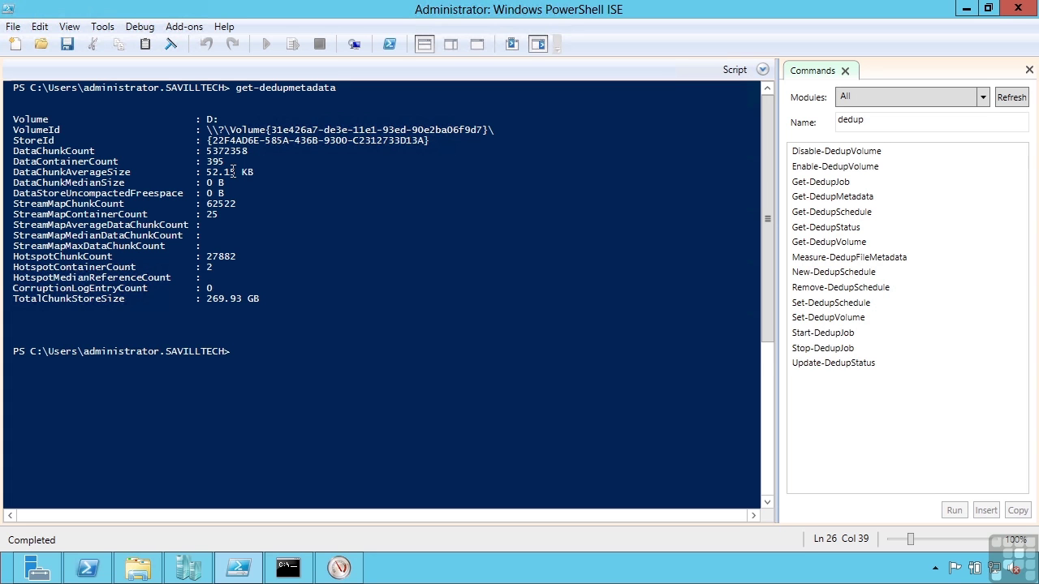
Step: Run Get-DedupStatus to examine the deduplication status
{"action": "type", "text": "get-ded"}
{"action": "key", "text": "Down"}
{"action": "key", "text": "Down"}
{"action": "key", "text": "Down"}
{"action": "key", "text": "Return"}
{"action": "key", "text": "Return"}
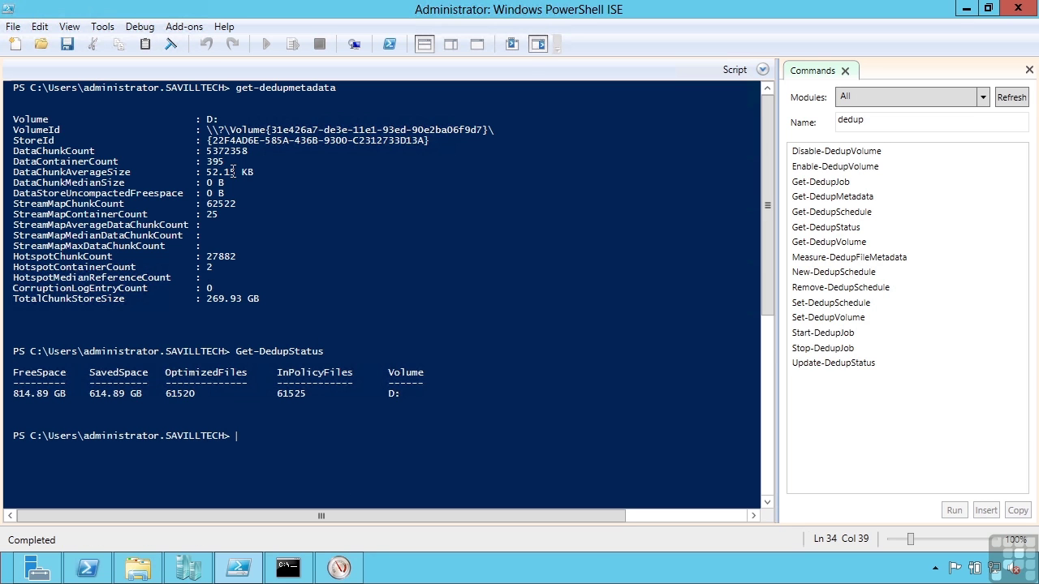